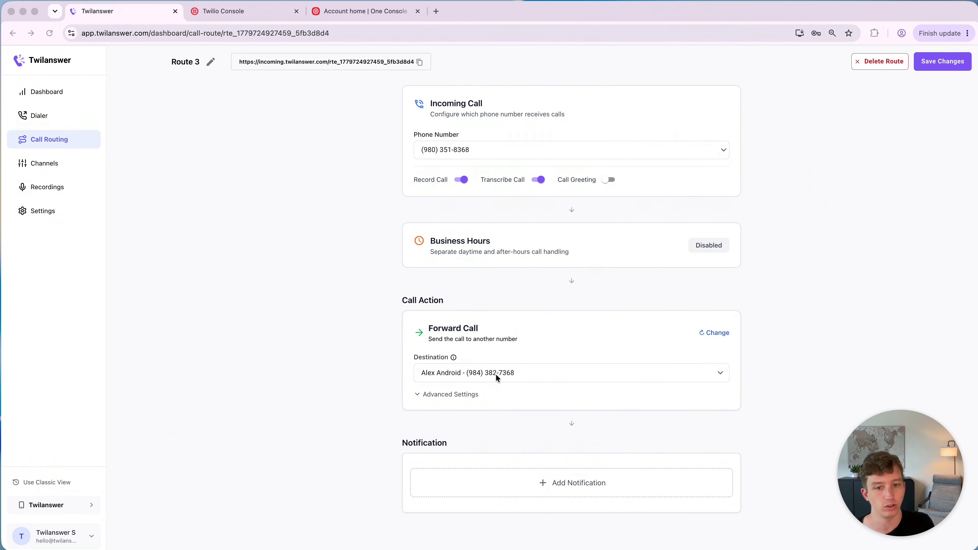
- Enter Forwarding as the first name in the account registration form
left_click(457, 218)
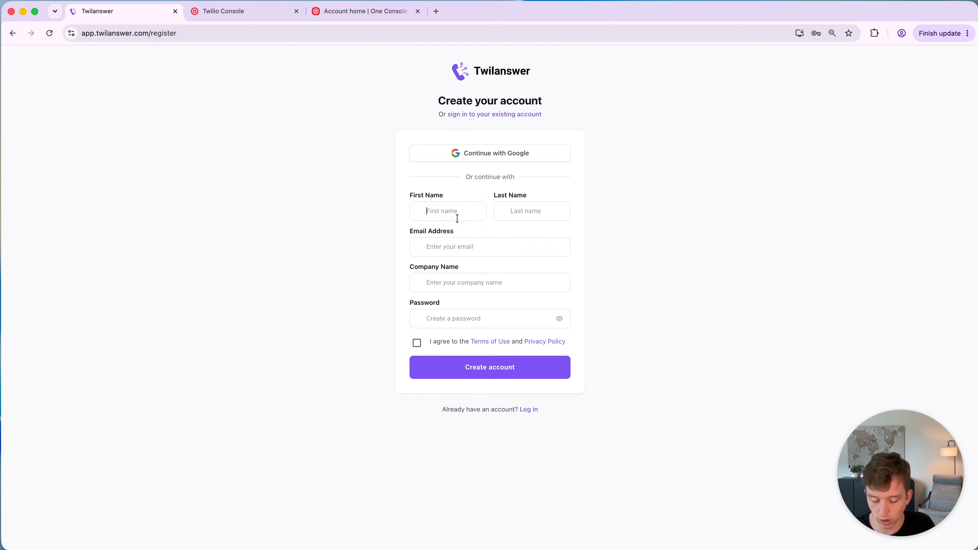
type("Forwarding")
key("Tab")
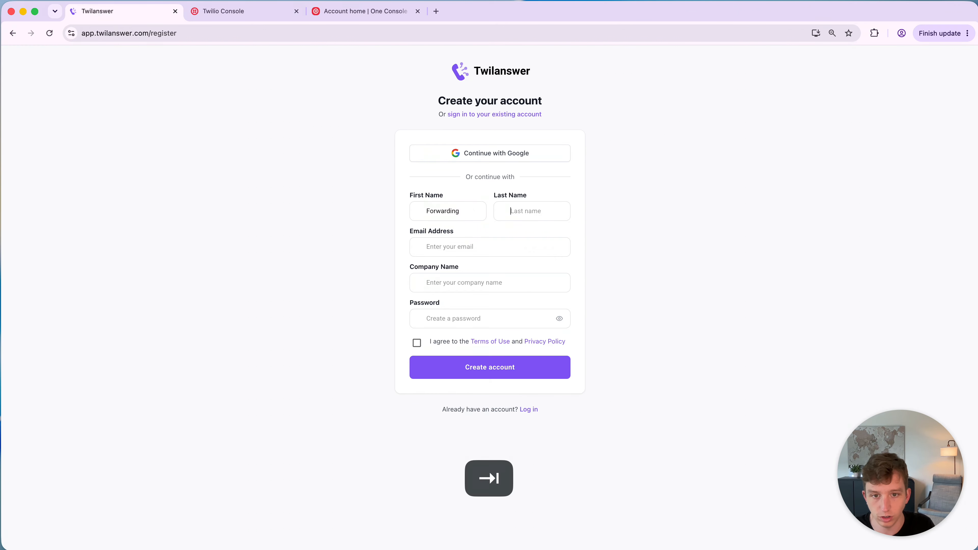
- Switch to the Twilio Console and locate the Account SID and Auth Token in the account info
left_click(365, 11)
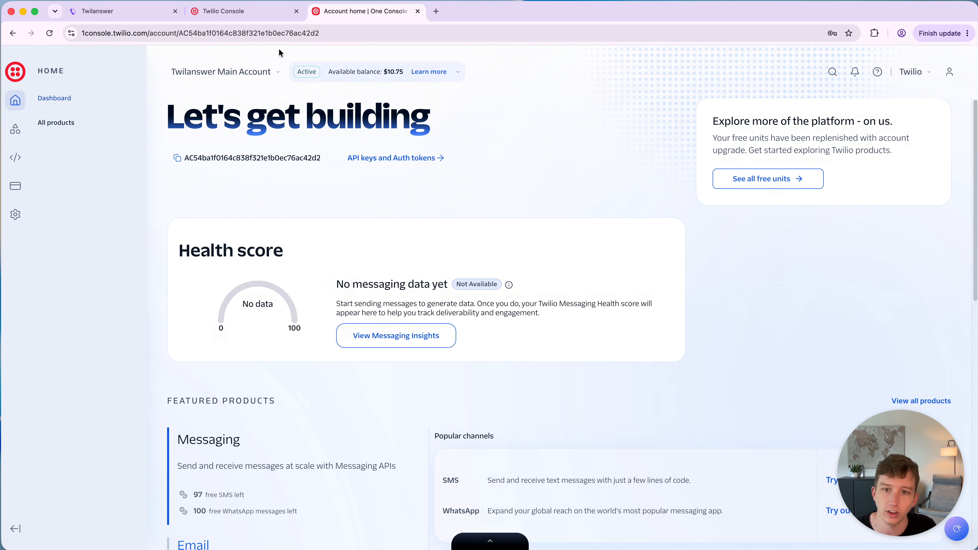
left_click(227, 11)
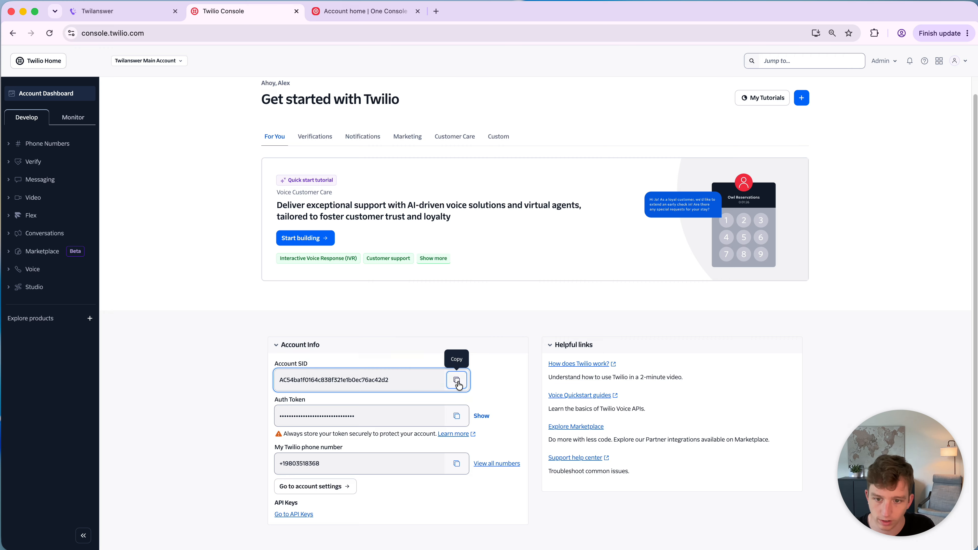
double_click(284, 366)
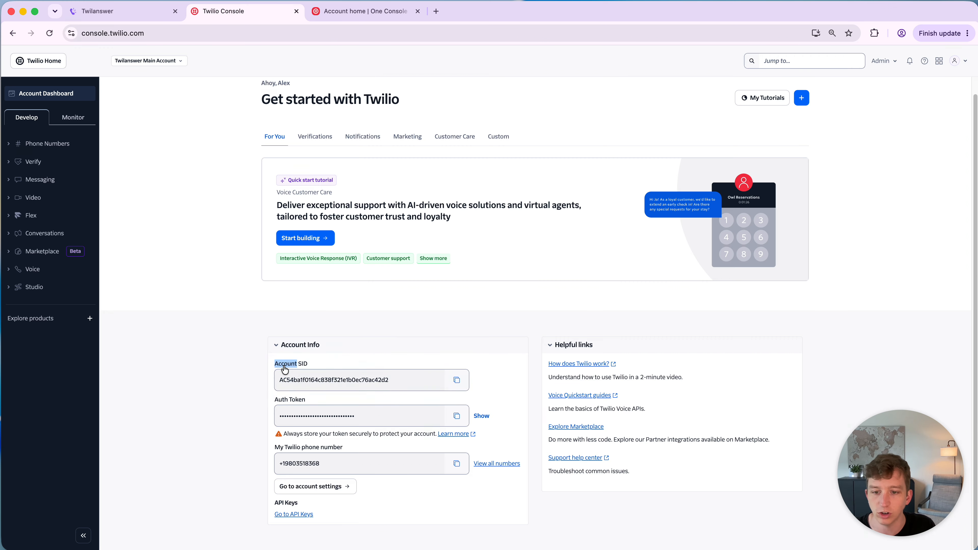
left_click(298, 407)
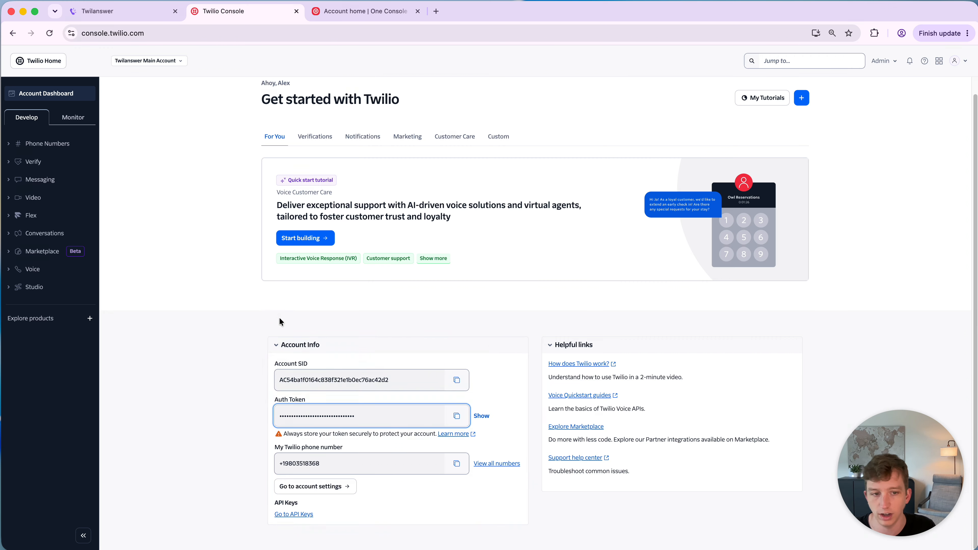
- Open the API keys and auth tokens page from the Twilio One Console account home
scroll(280, 320, "up", 1)
left_click(365, 12)
left_click(490, 541)
left_click(959, 217)
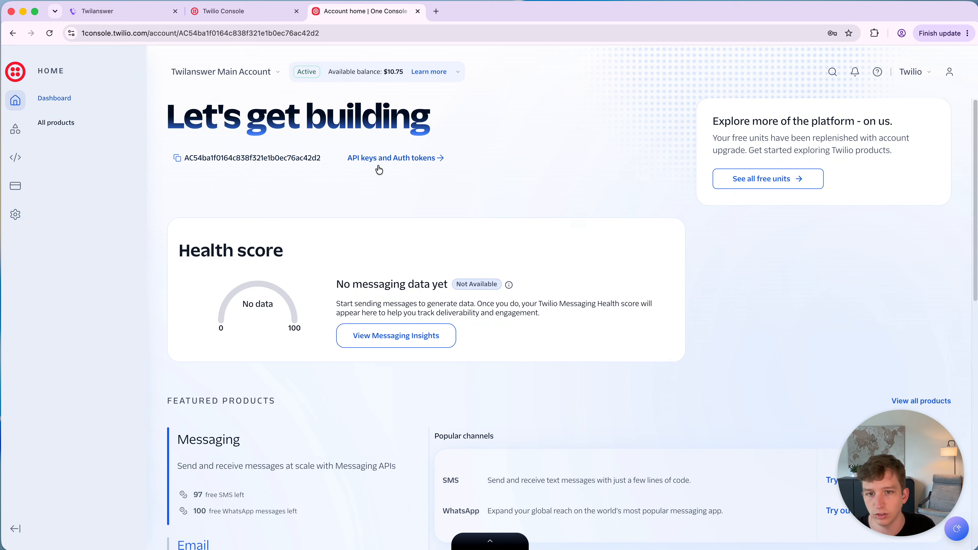
left_click(385, 158)
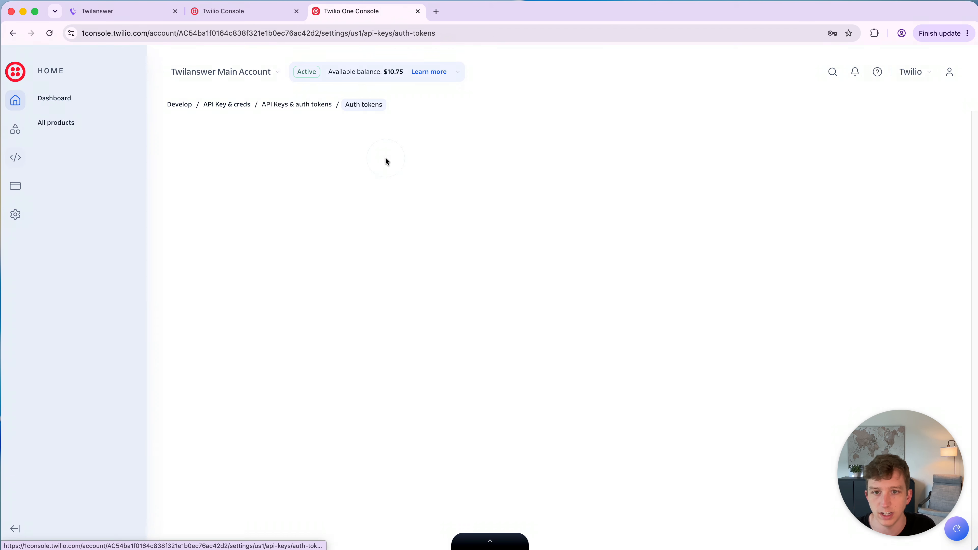
scroll(292, 300, "down", 3)
- Choose the first listed number as the primary phone number for the connected Twilio account
left_click(481, 271)
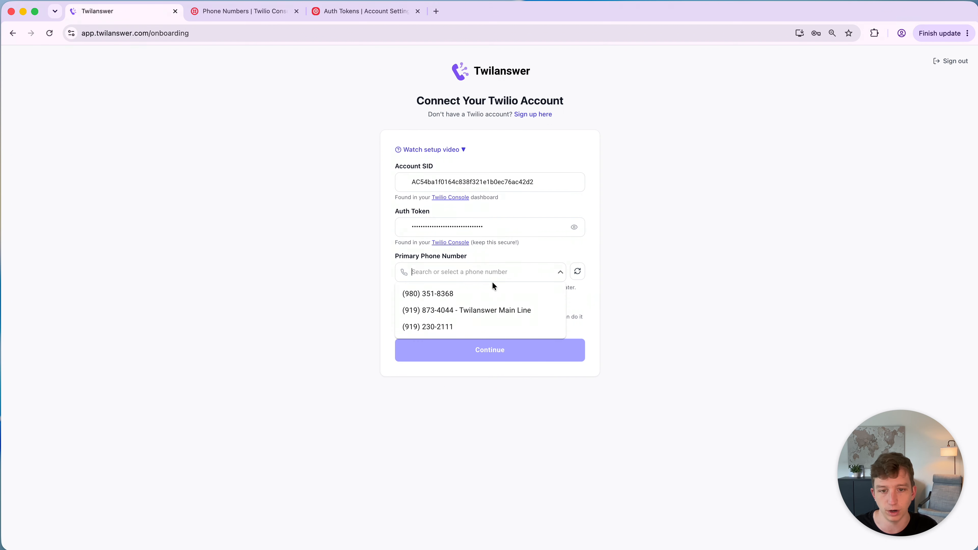
left_click(451, 294)
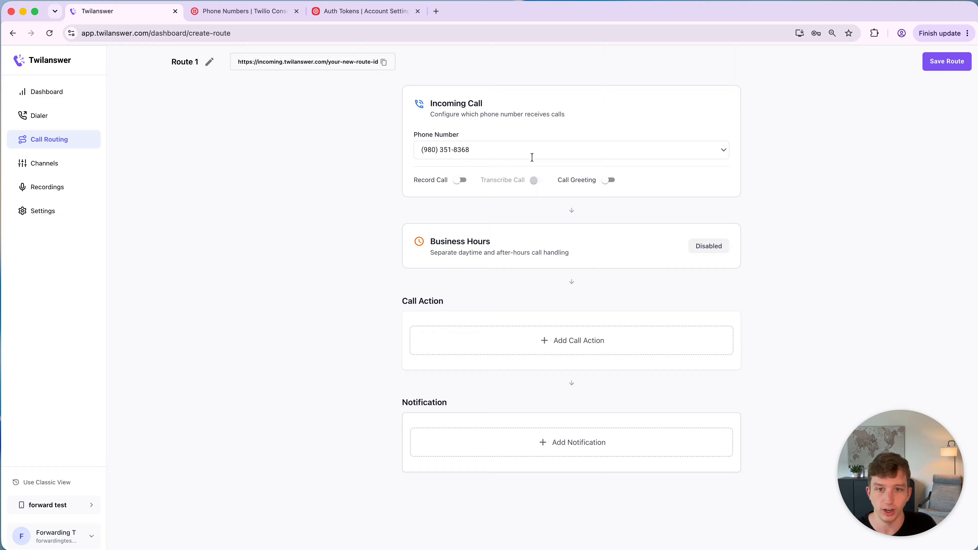
- Check the phone numbers available for the new route, and enable call recording, call transcription and the call greeting
left_click(531, 155)
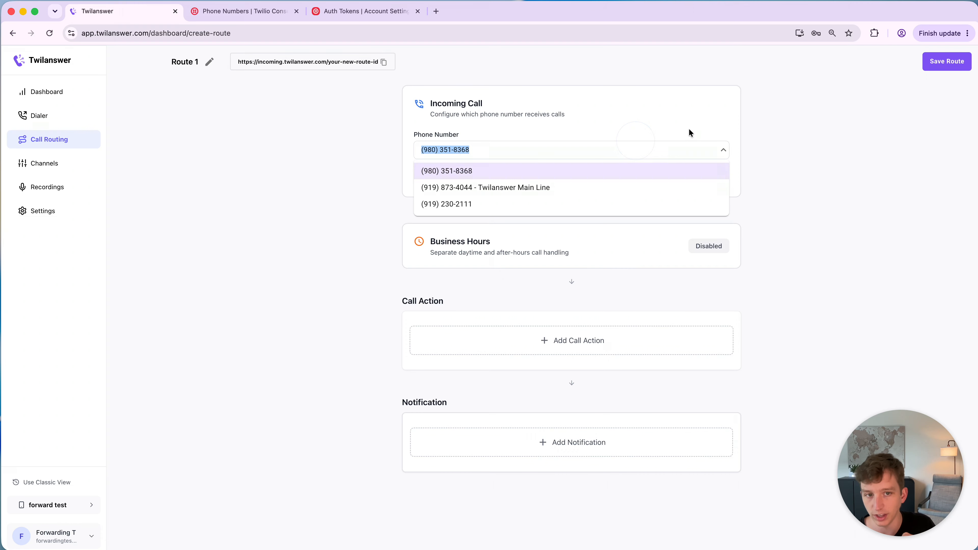
left_click(774, 145)
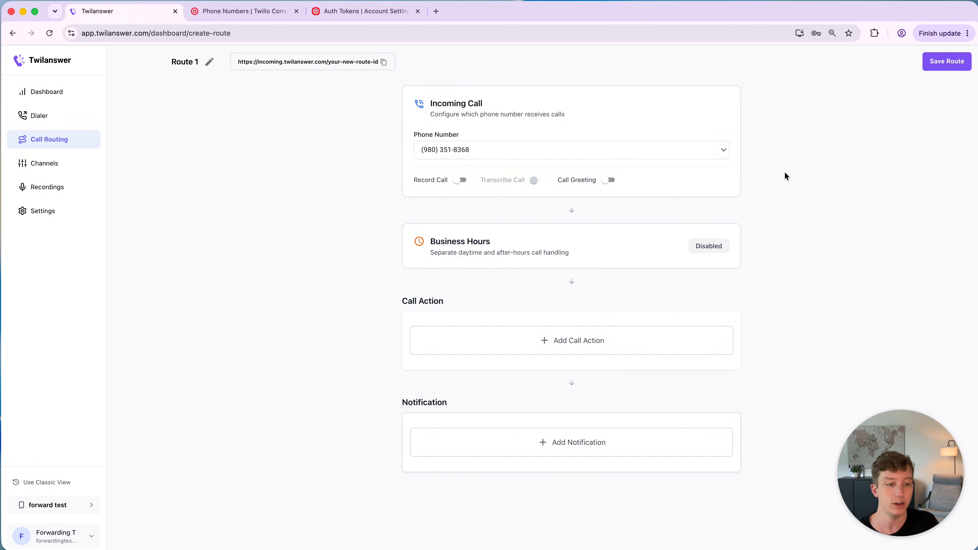
left_click(461, 180)
left_click(539, 179)
left_click(610, 180)
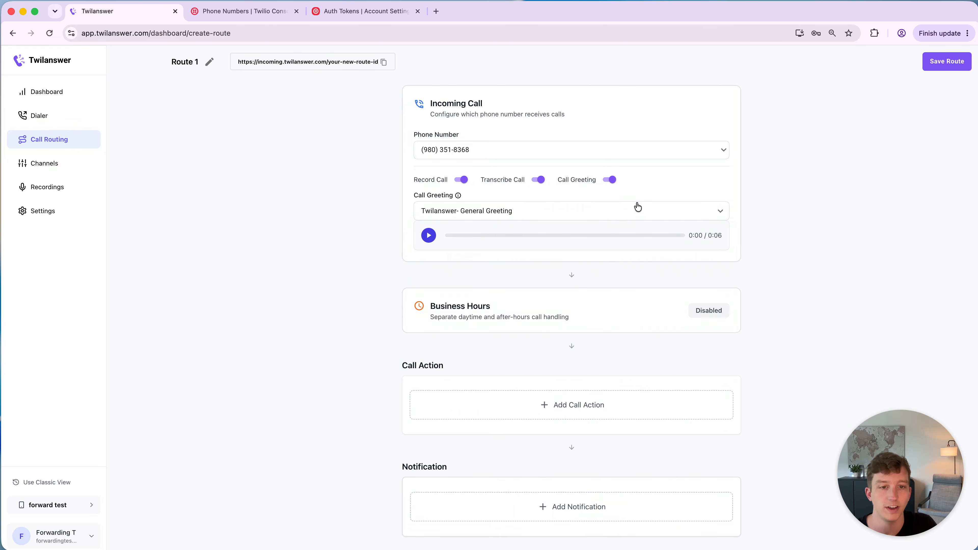
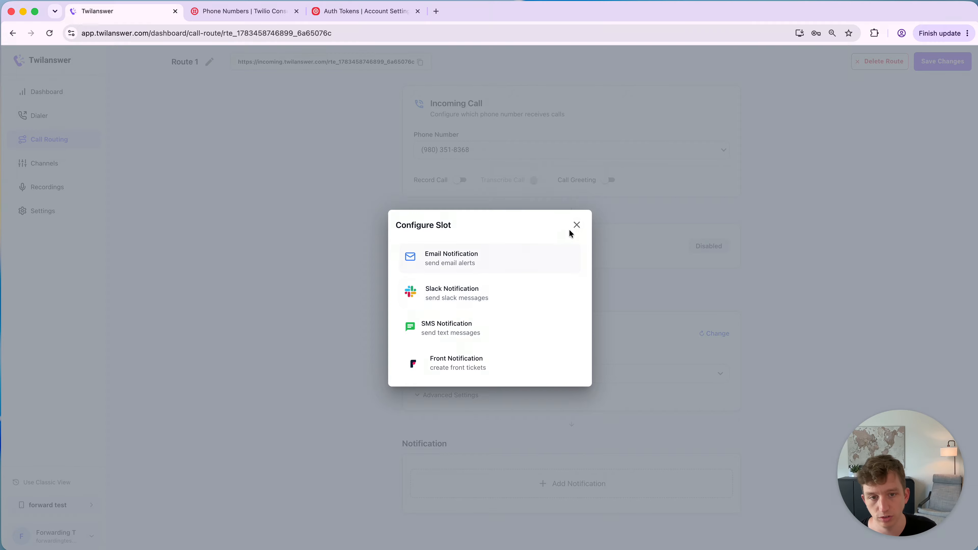
- Dismiss the notification choices and review the caller ID options in the Forward Call action's advanced settings
left_click(576, 225)
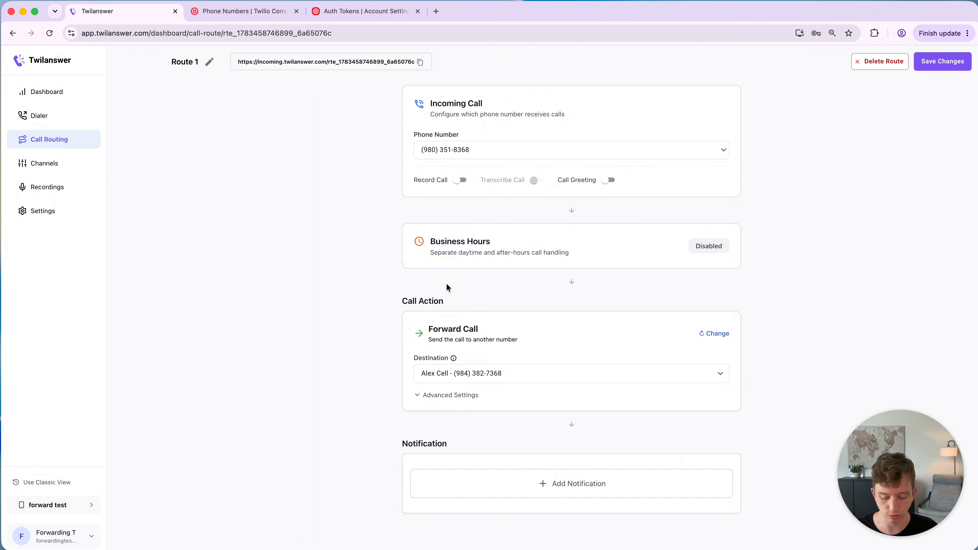
left_click(448, 395)
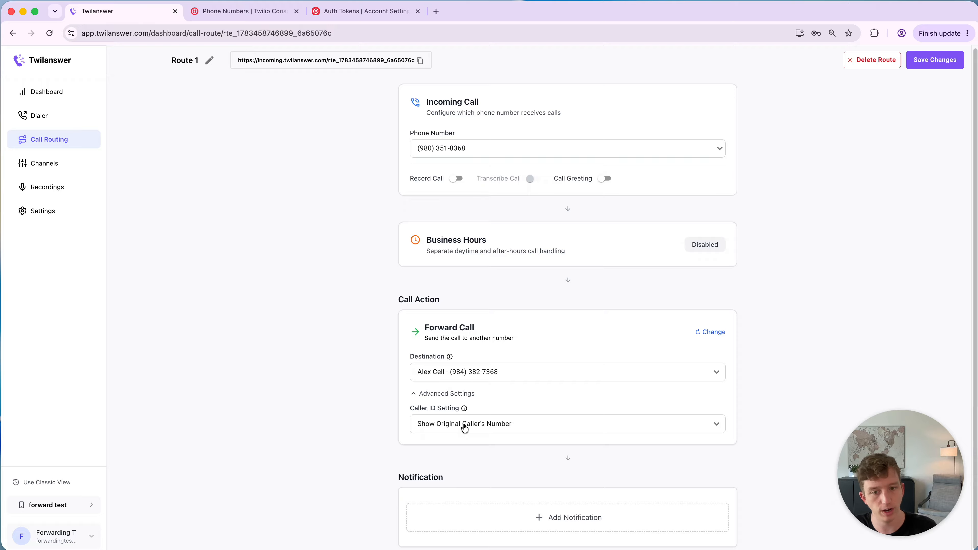
left_click(464, 428)
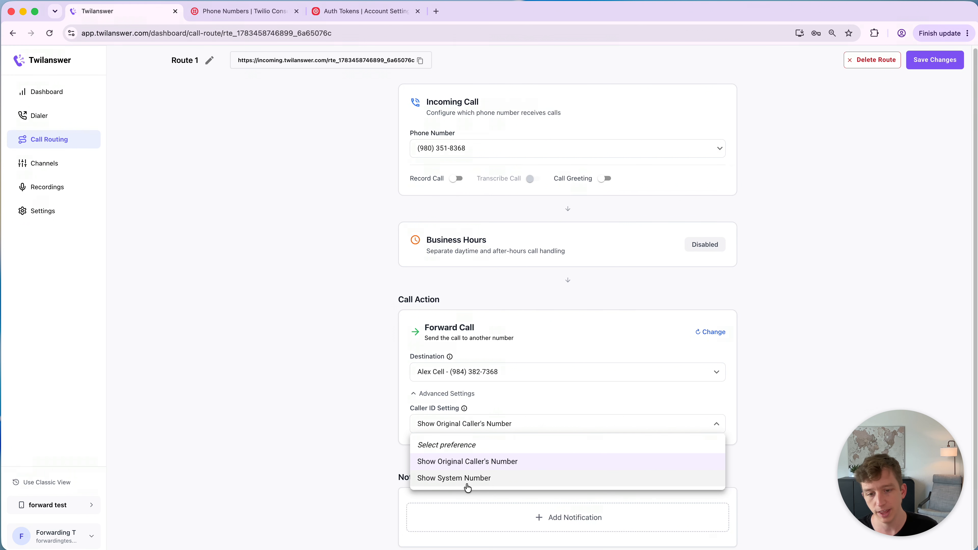
left_click(317, 411)
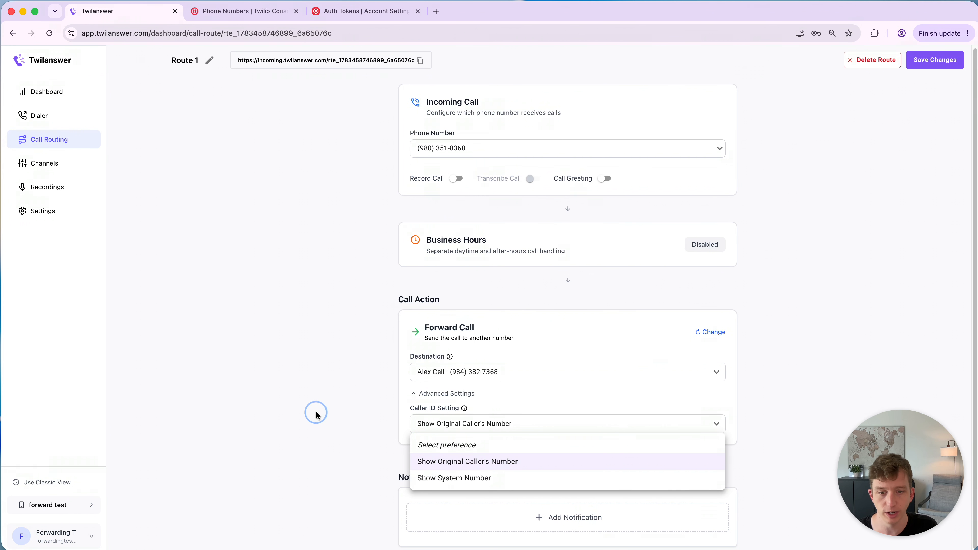
- Change the call action to Forward Call w/VM with the saved cell destination and the Twilanswer- Voicemail recording, and save the route
left_click(704, 332)
left_click(477, 287)
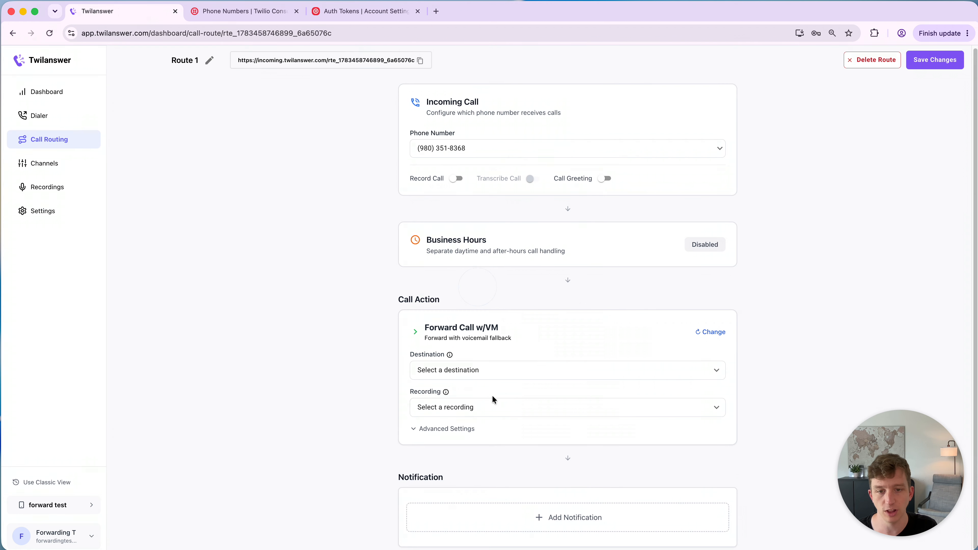
left_click(481, 380)
left_click(484, 406)
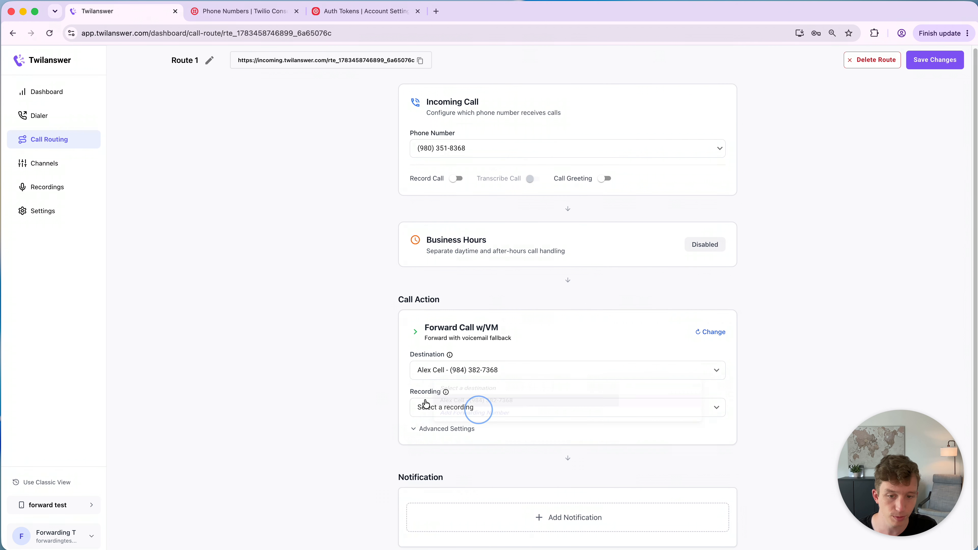
left_click(439, 408)
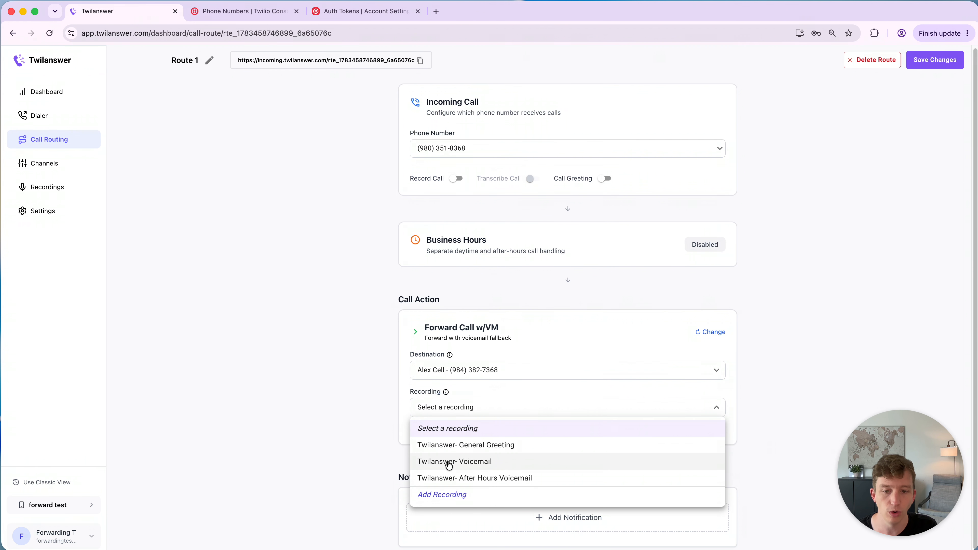
left_click(464, 464)
left_click(356, 445)
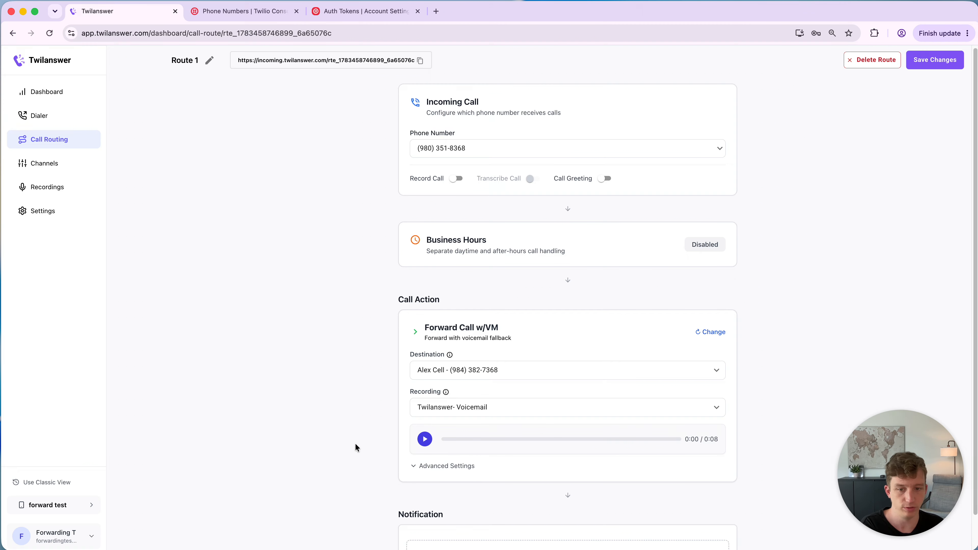
left_click(916, 61)
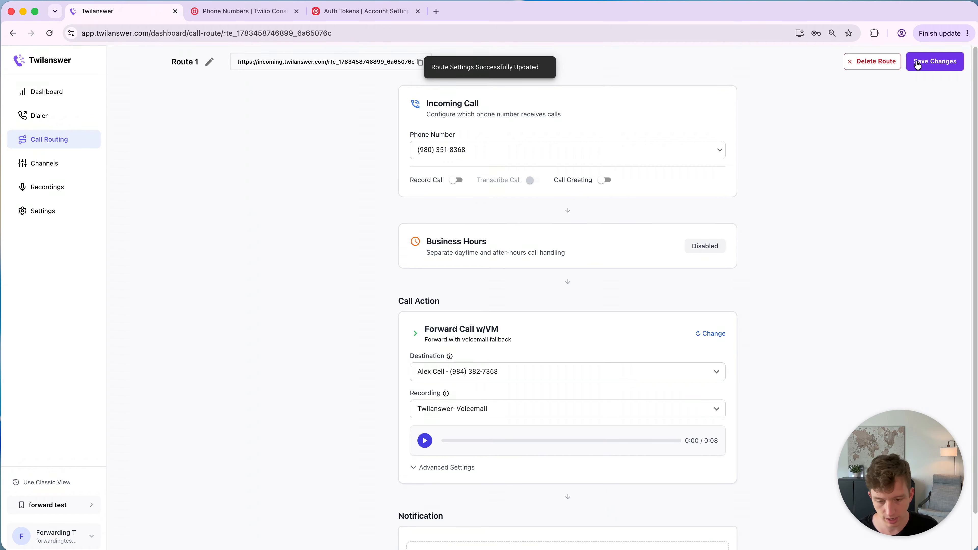
- Set the Forward Call w/VM action's caller ID to Show System Number and save the route
left_click(454, 468)
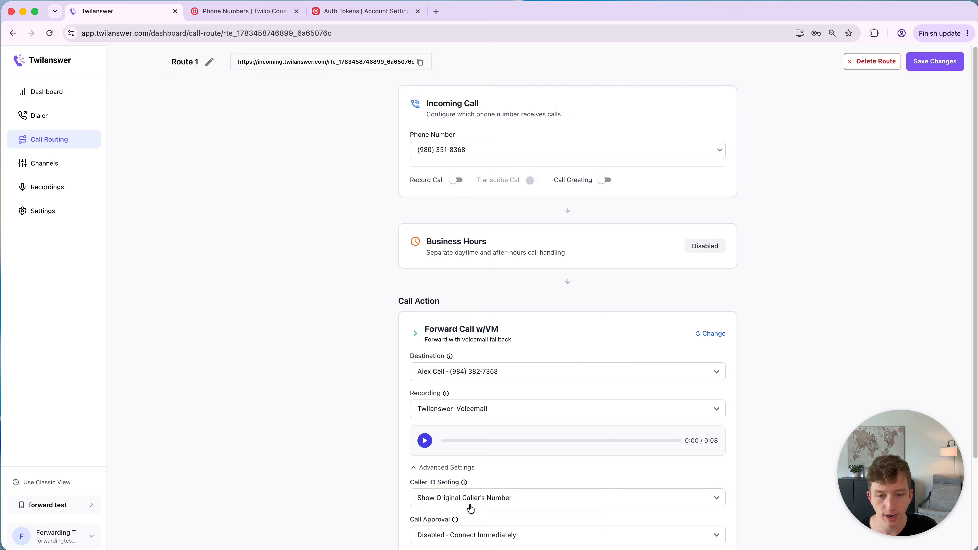
left_click(470, 508)
left_click(465, 528)
left_click(447, 467)
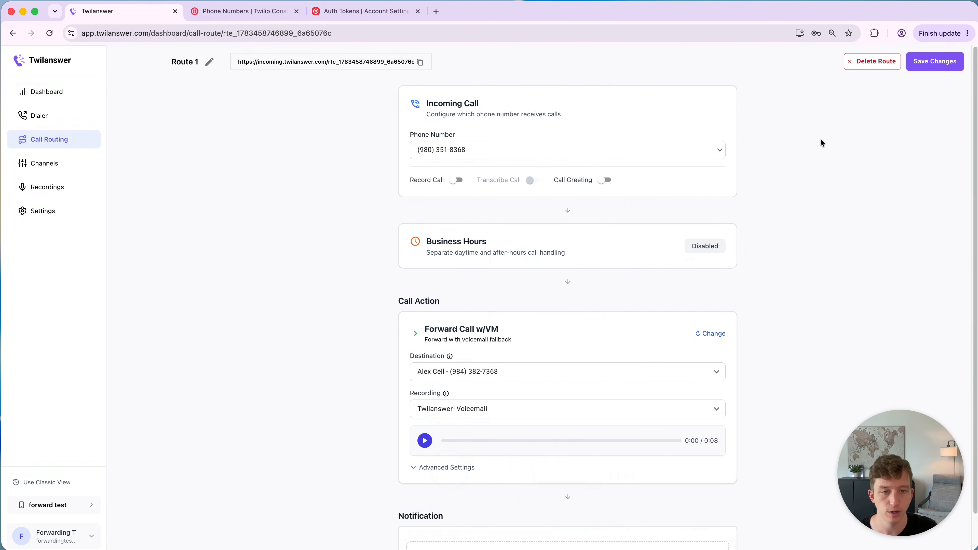
left_click(927, 66)
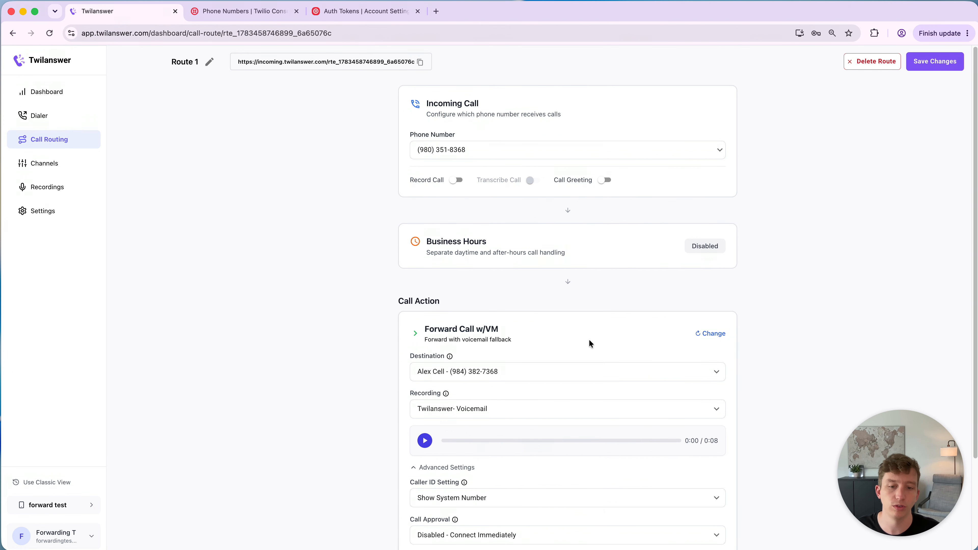
- Open the details of the most recent call on the dashboard, play its voicemail and read the transcription
scroll(589, 341, "down", 3)
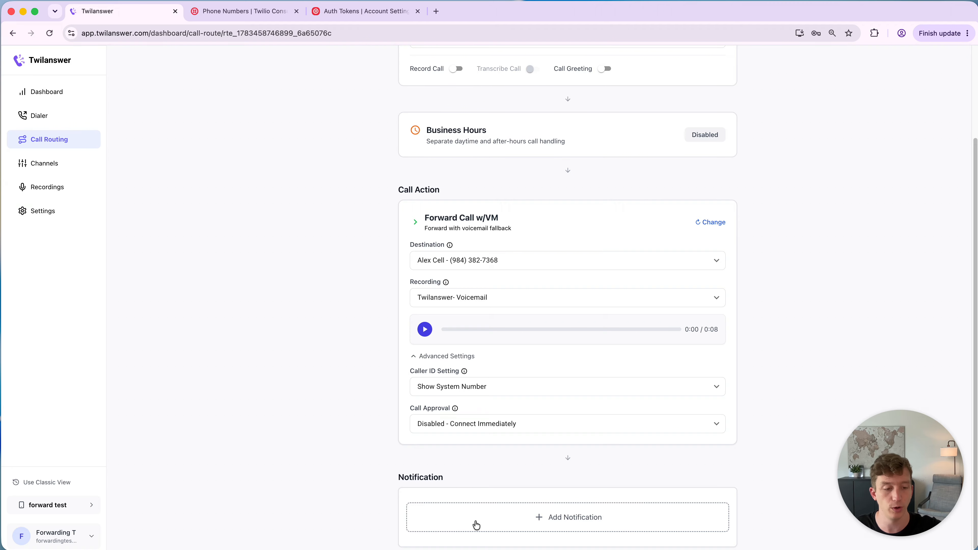
left_click(65, 97)
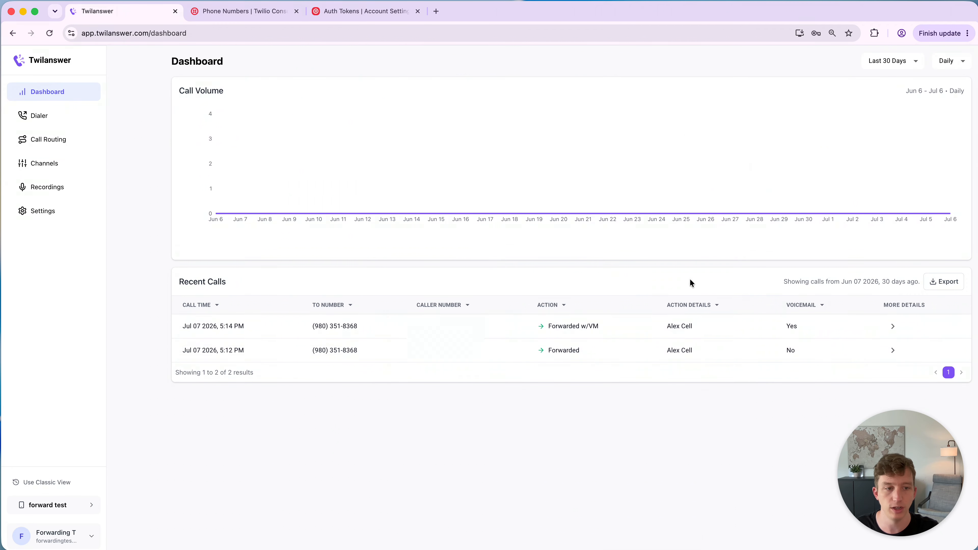
left_click(837, 334)
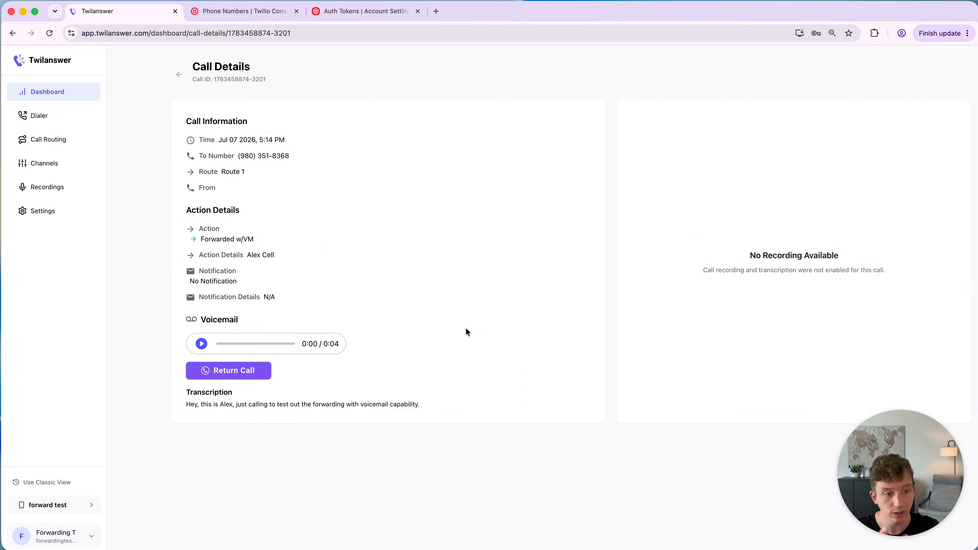
left_click(201, 344)
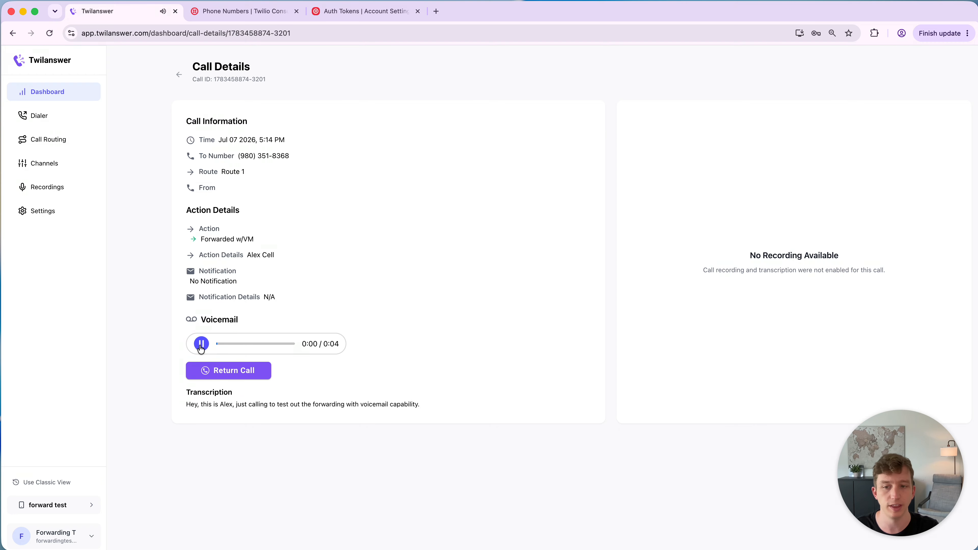
left_click_drag(188, 402, 422, 405)
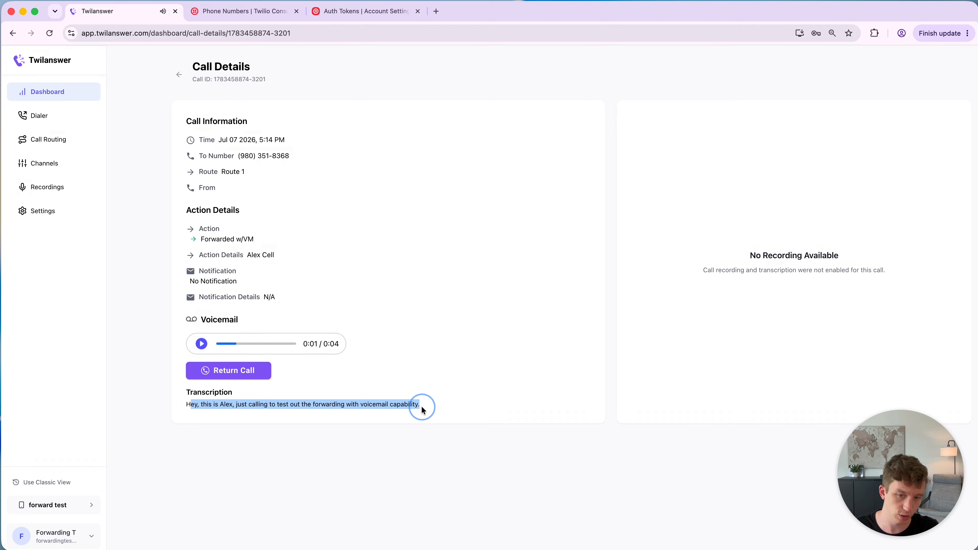
left_click(449, 405)
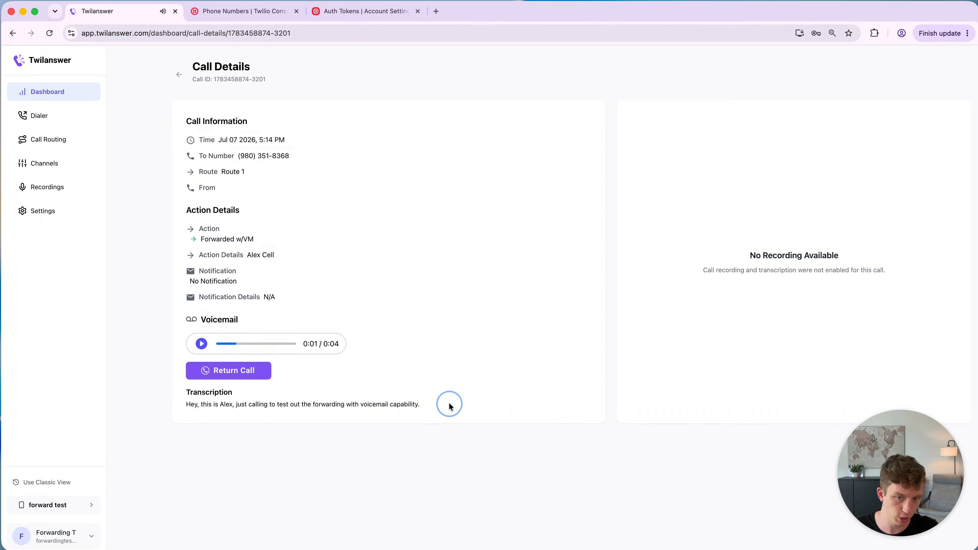
- Reopen Route 1 and review its incoming call, business hours, call action and notification settings
left_click(79, 143)
left_click(958, 112)
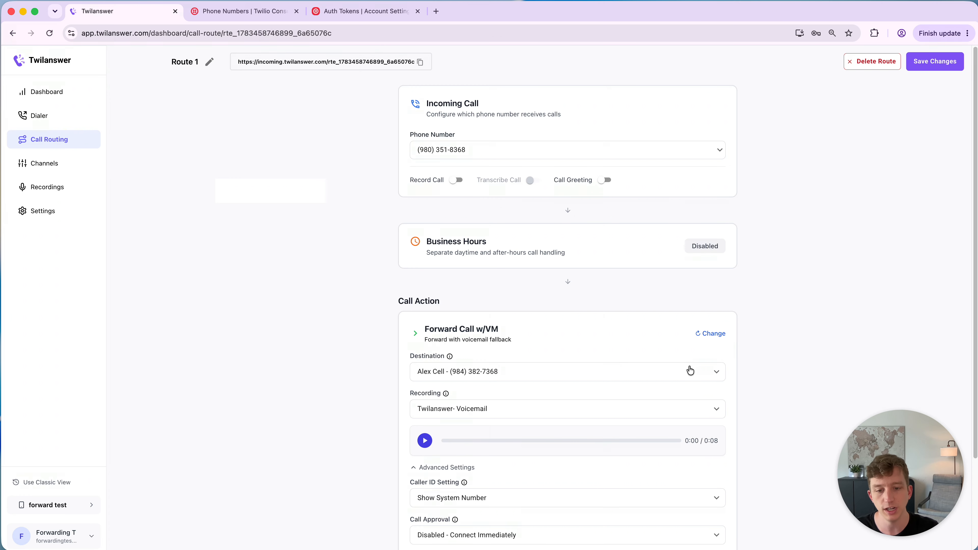
scroll(689, 369, "down", 3)
scroll(693, 372, "up", 2)
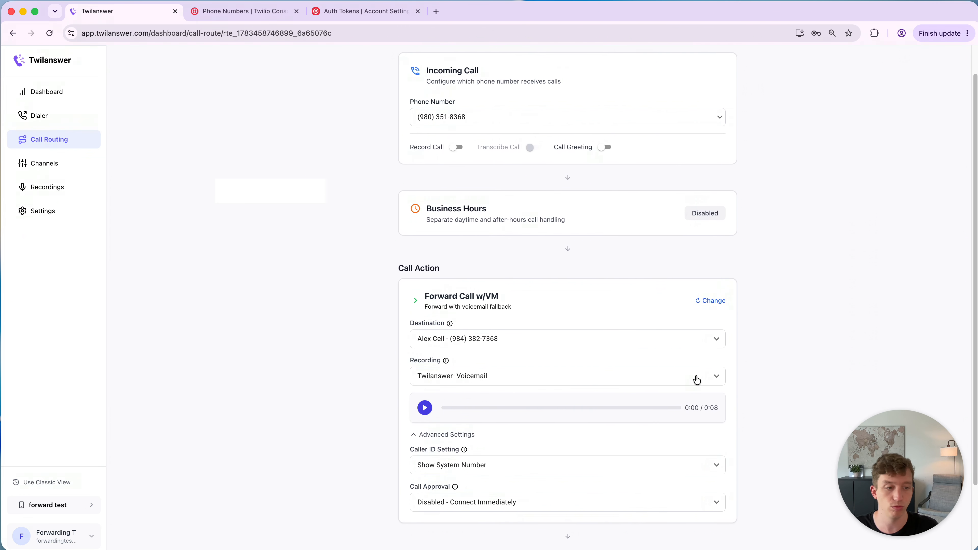
scroll(697, 380, "up", 1)
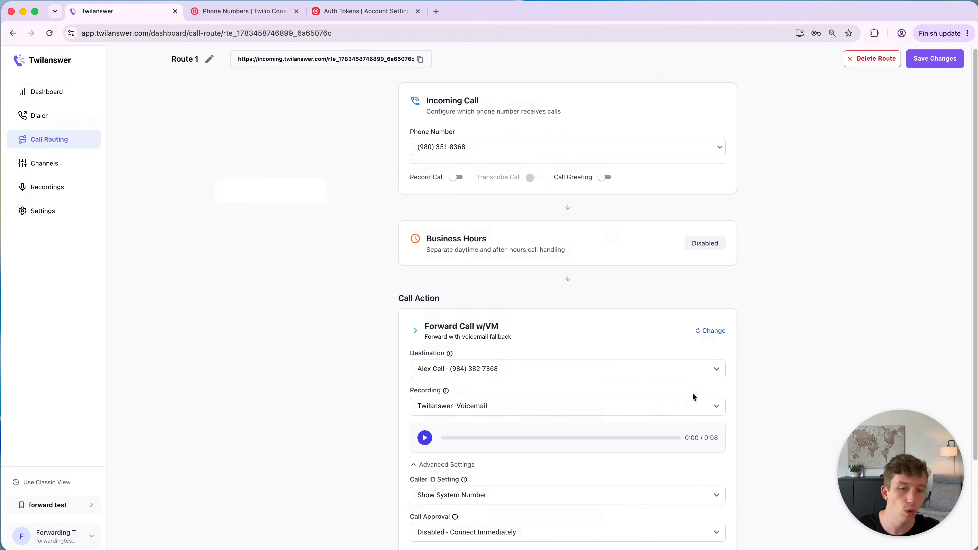
scroll(692, 393, "down", 3)
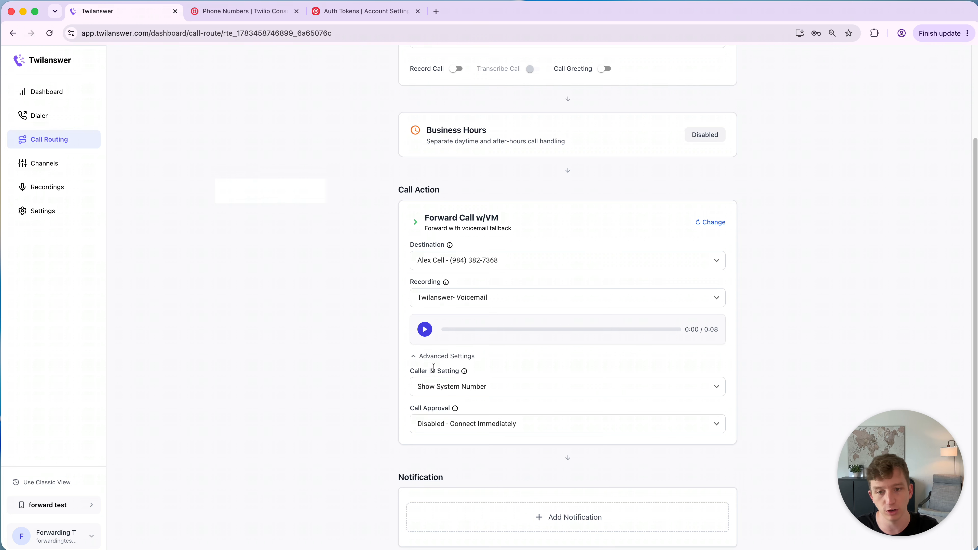
scroll(432, 412, "up", 1)
scroll(432, 412, "up", 3)
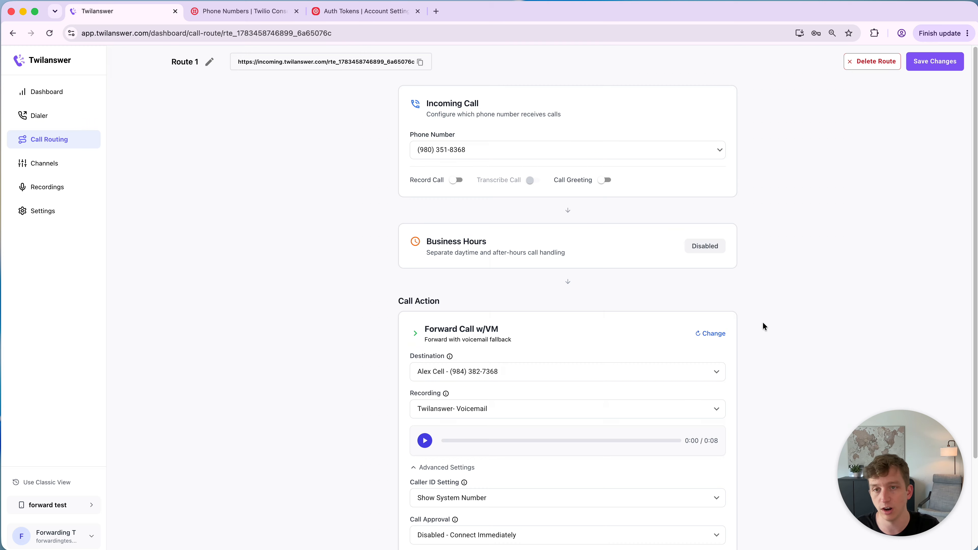